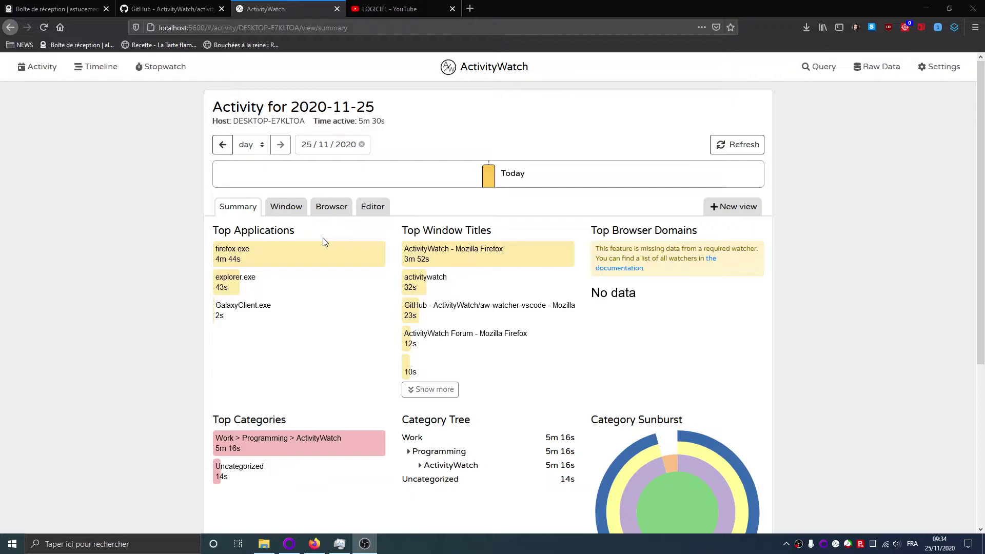
Examine the activity summary for 2020-11-25, from the top applications down to the category sunburst
scroll(472, 216, down, 3)
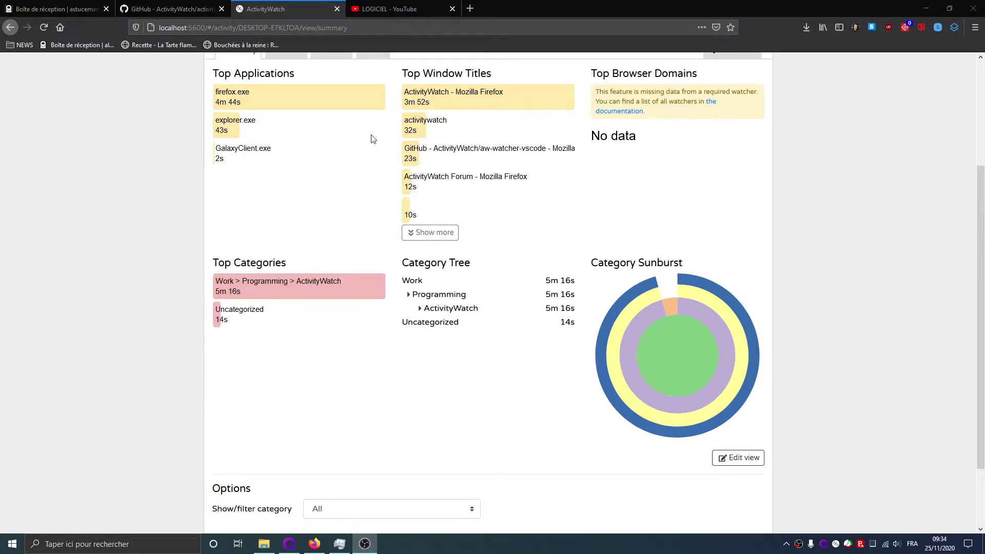
scroll(398, 360, down, 3)
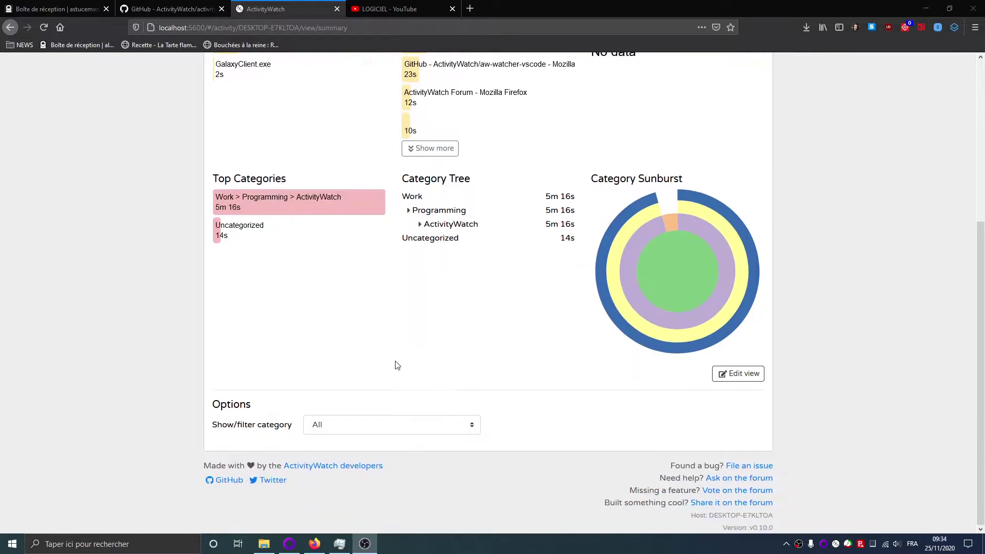
mouse_move(616, 279)
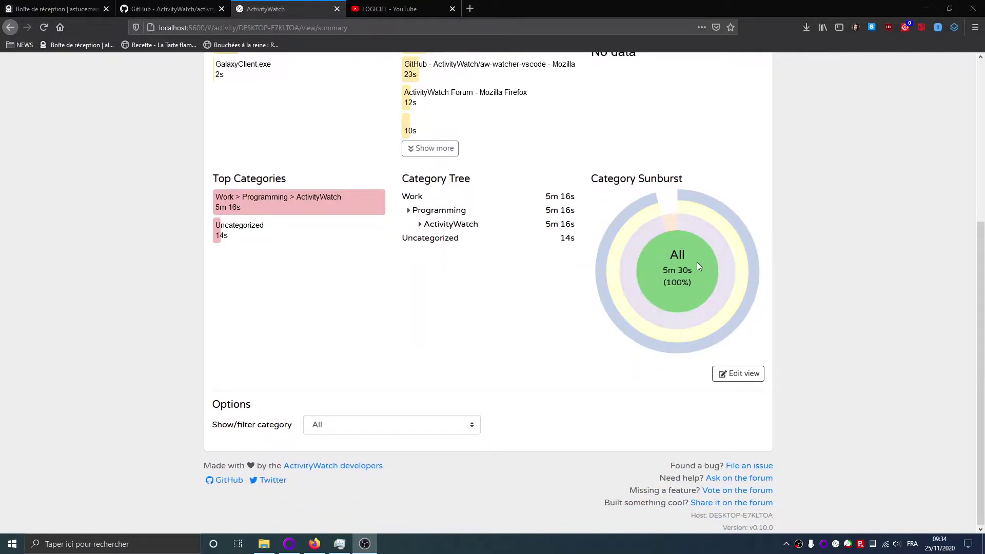
scroll(649, 259, up, 3)
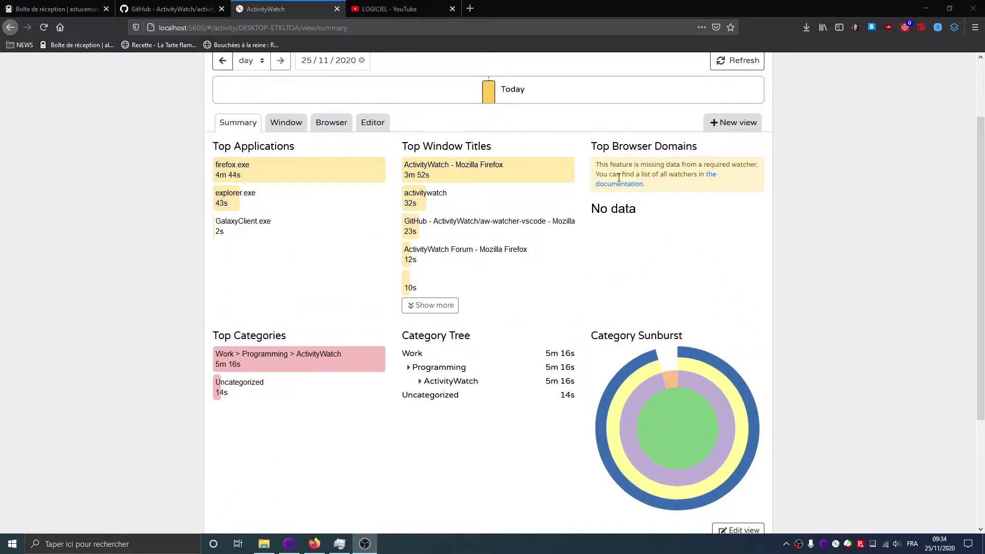
Check the Browser and Editor activity views, and return to the Summary view
click(331, 126)
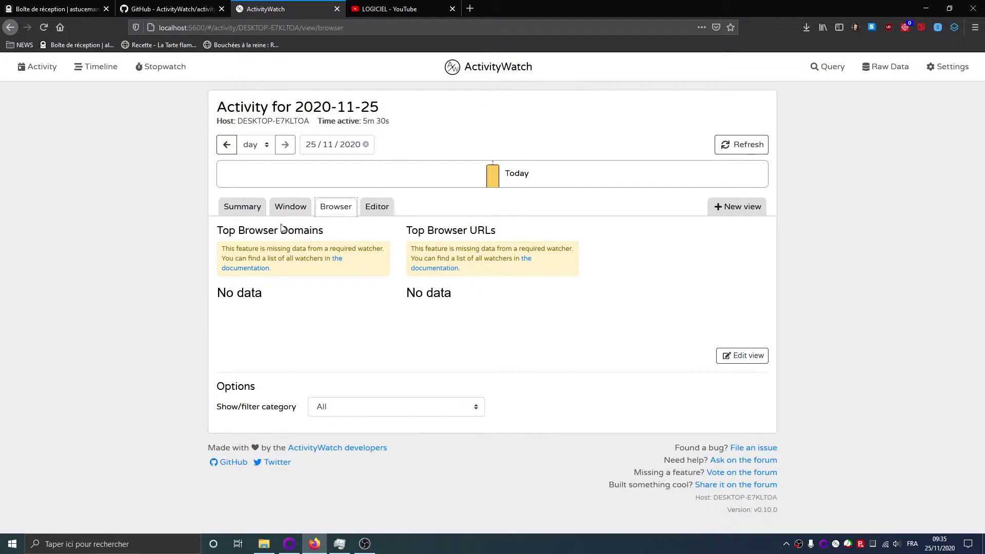
click(386, 208)
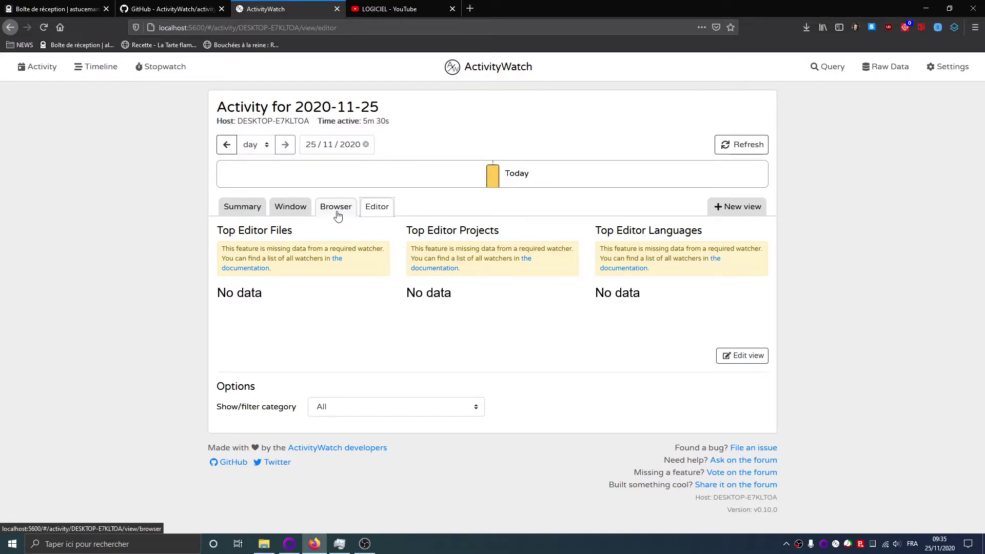
click(238, 206)
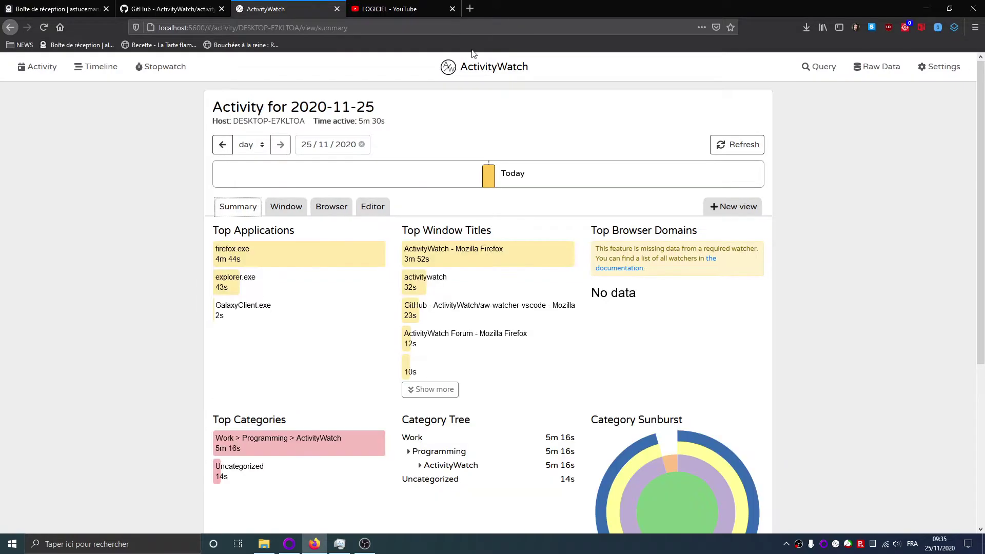
Open the ActivityWatch home page and read through its early-user welcome message
click(482, 69)
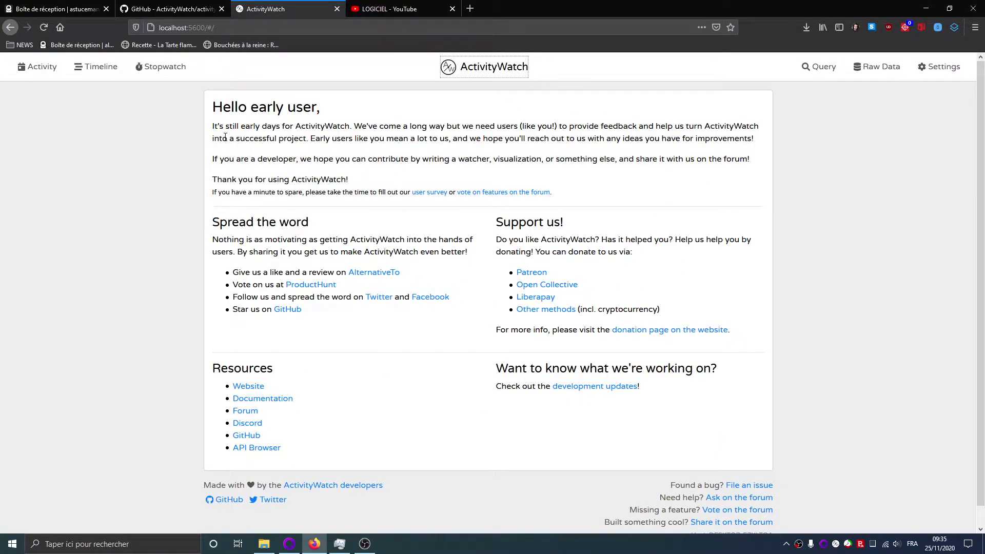
drag(214, 126, 366, 180)
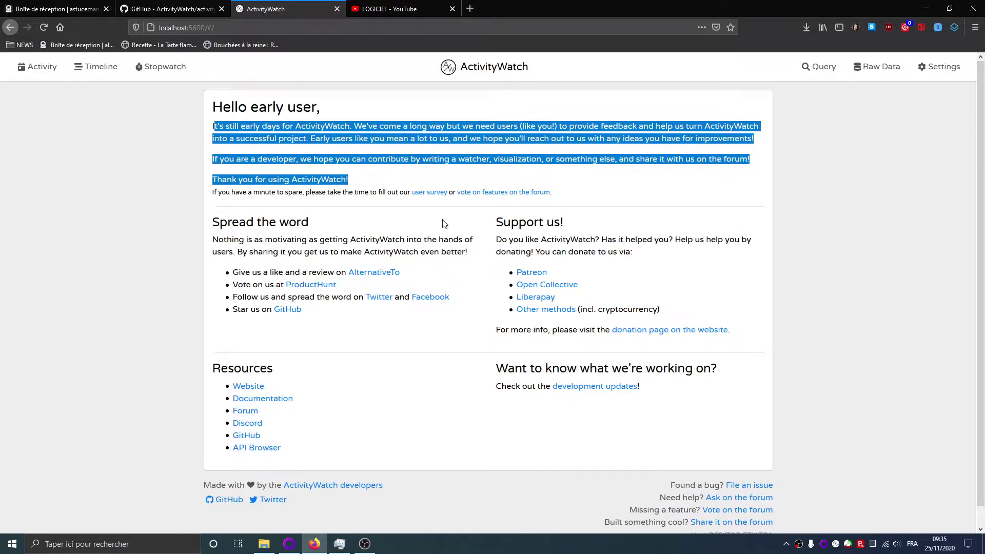
click(485, 231)
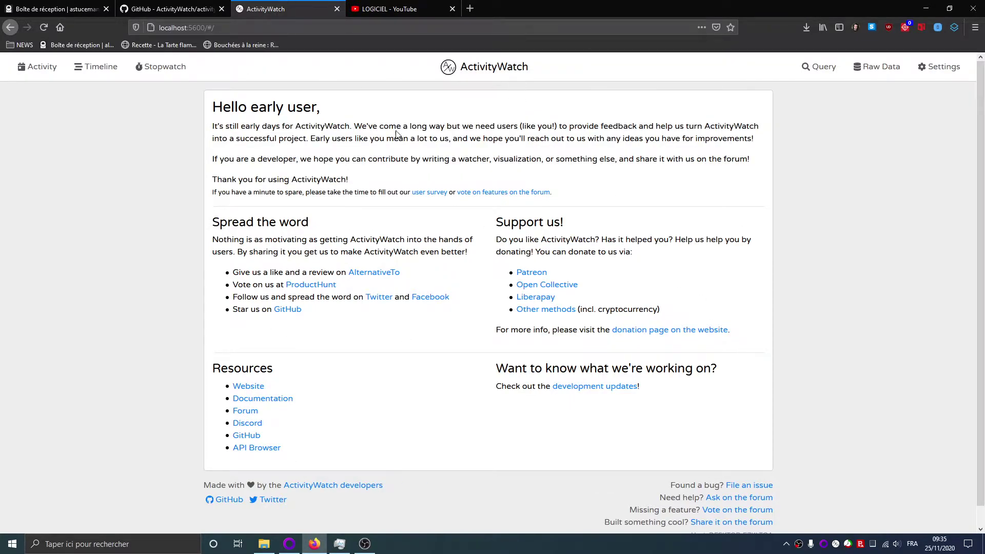
Open the day's activity overview, check the Timeline page, and return to the activity overview
click(47, 66)
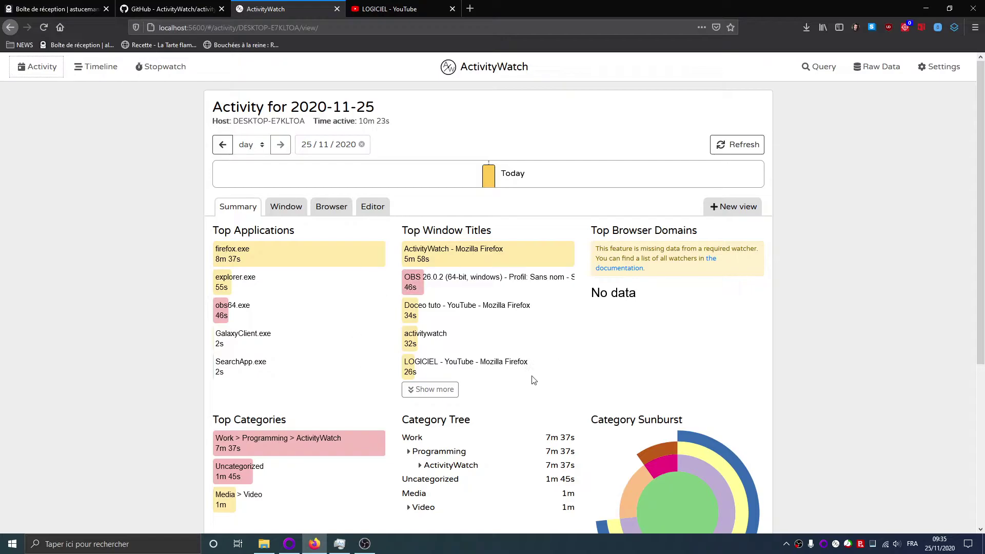
click(82, 67)
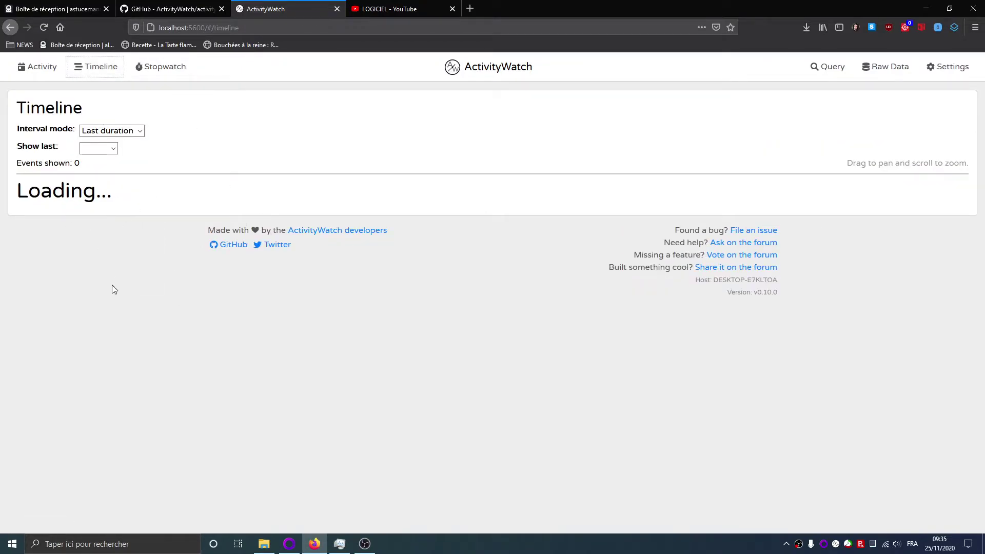
click(51, 70)
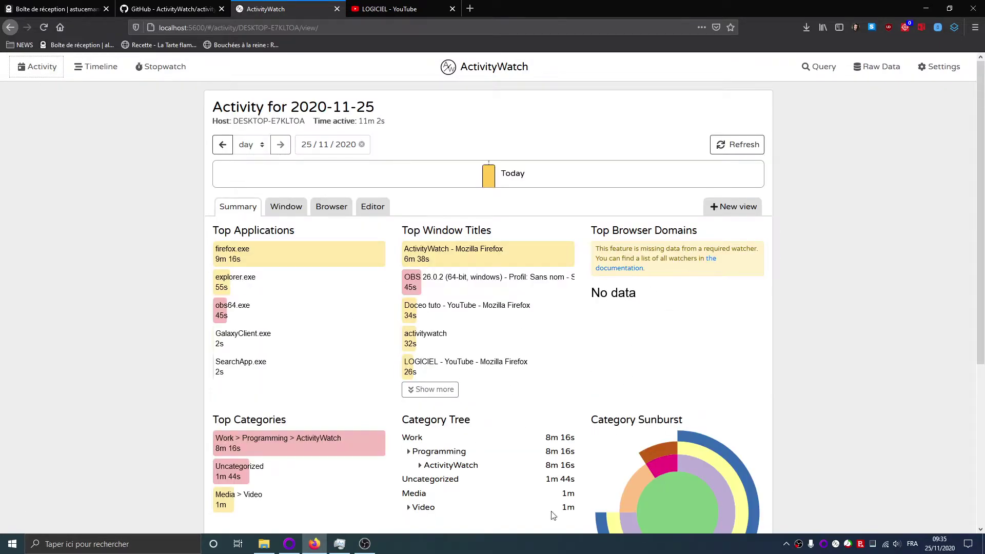
Look over the Stopwatch page with its early-experiment notice and the default query code in the Query Explorer
click(175, 75)
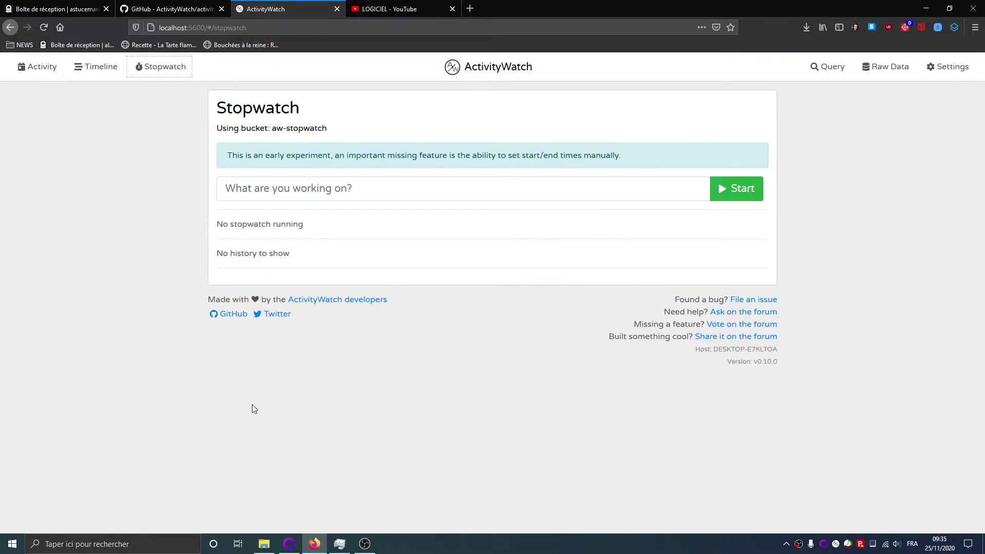
drag(265, 155, 640, 155)
click(641, 155)
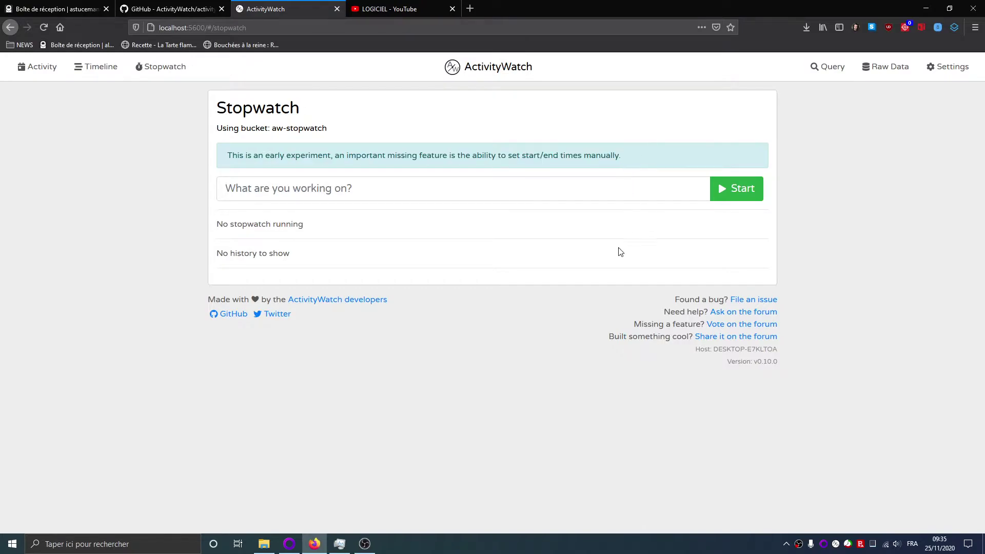
click(838, 70)
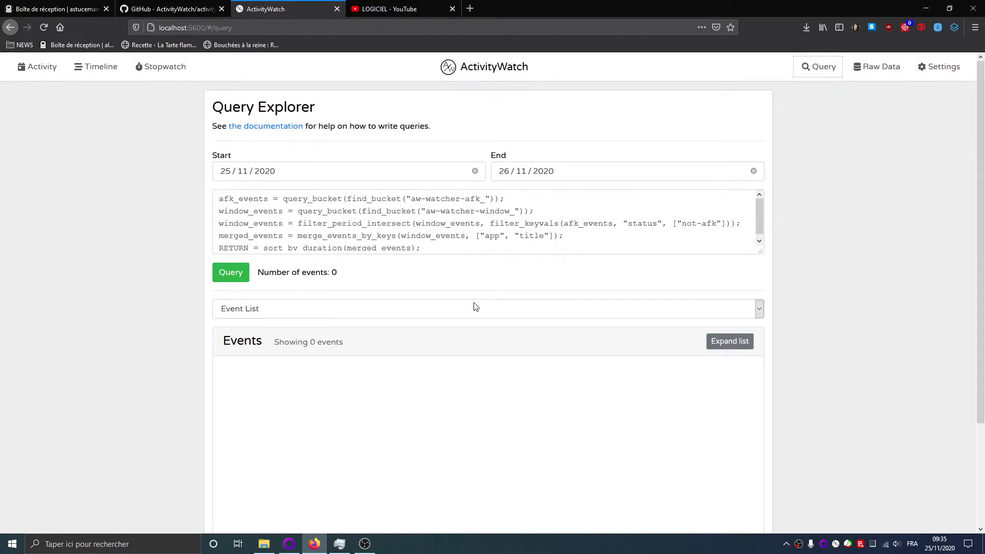
click(334, 234)
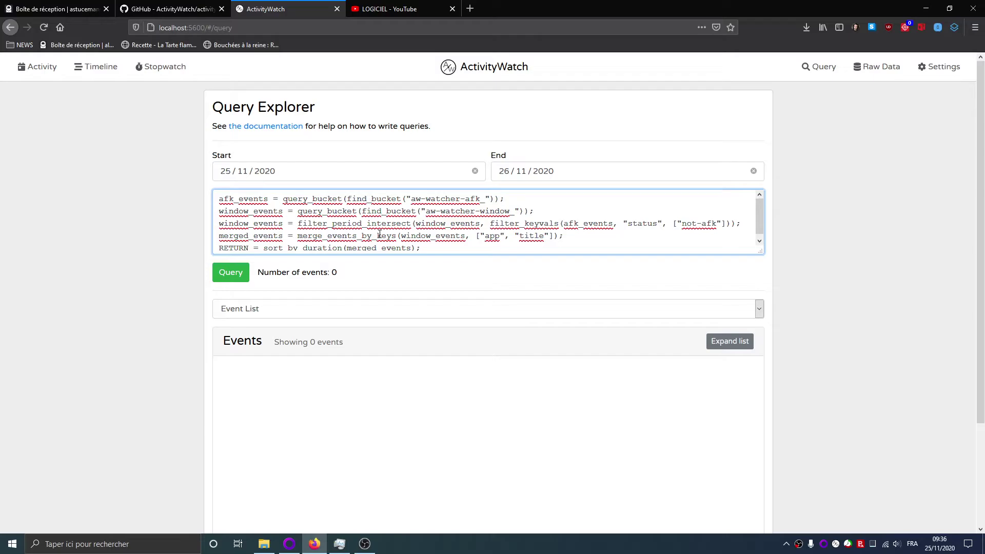
Open the ActivityWatch settings and review the general options and the categorization rules
click(923, 71)
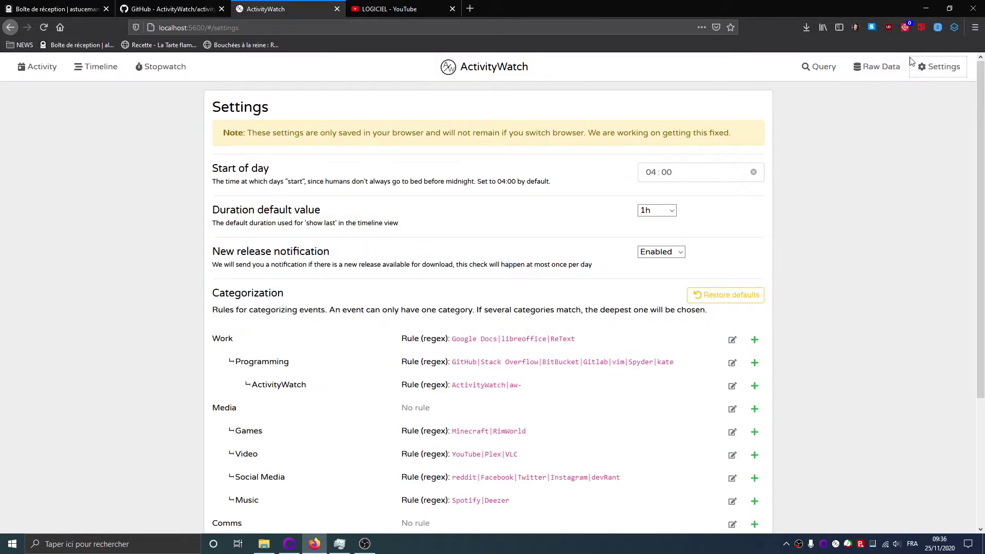
scroll(444, 228, down, 3)
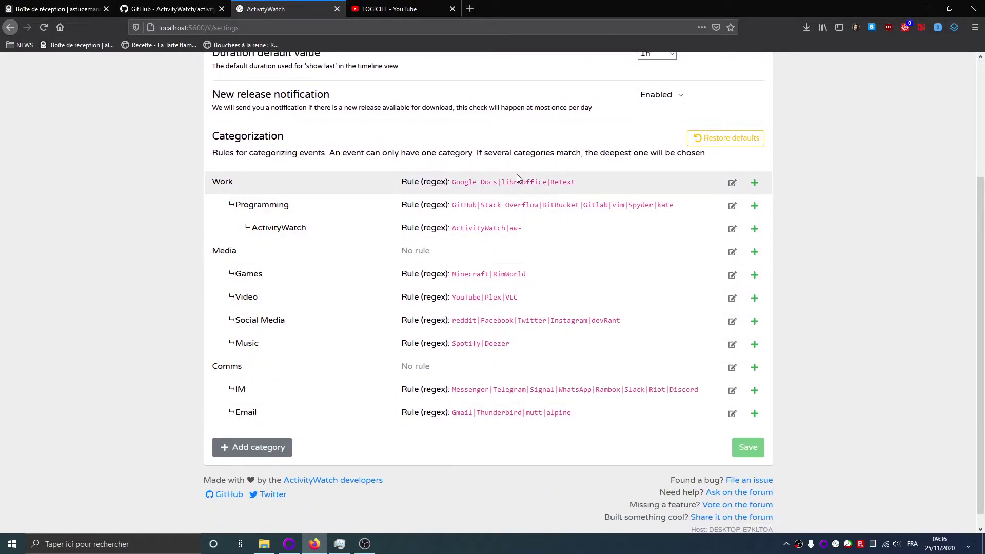
scroll(480, 295, up, 3)
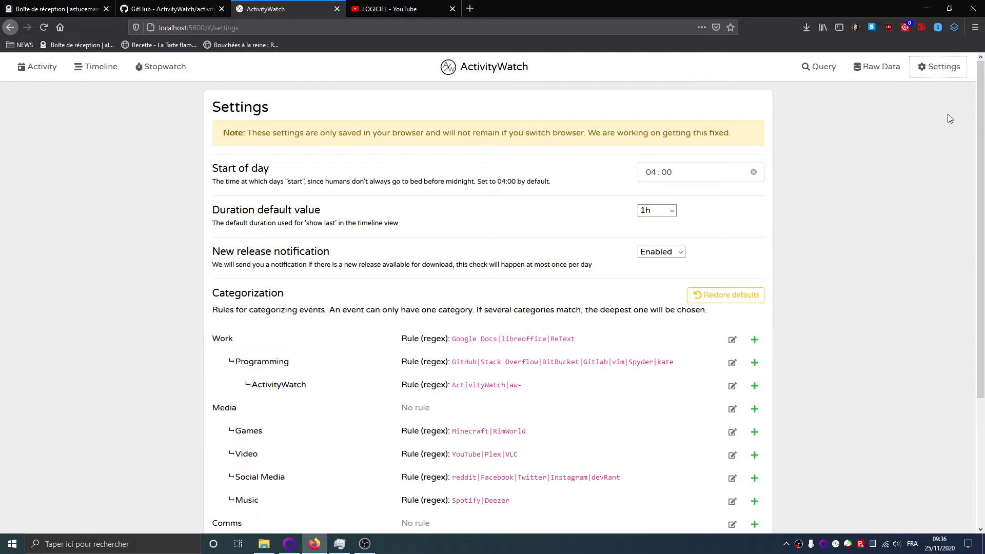
Switch to the ActivityWatch GitHub repository, open the activitywatch.net project website in a new tab, and return to the repository
click(150, 4)
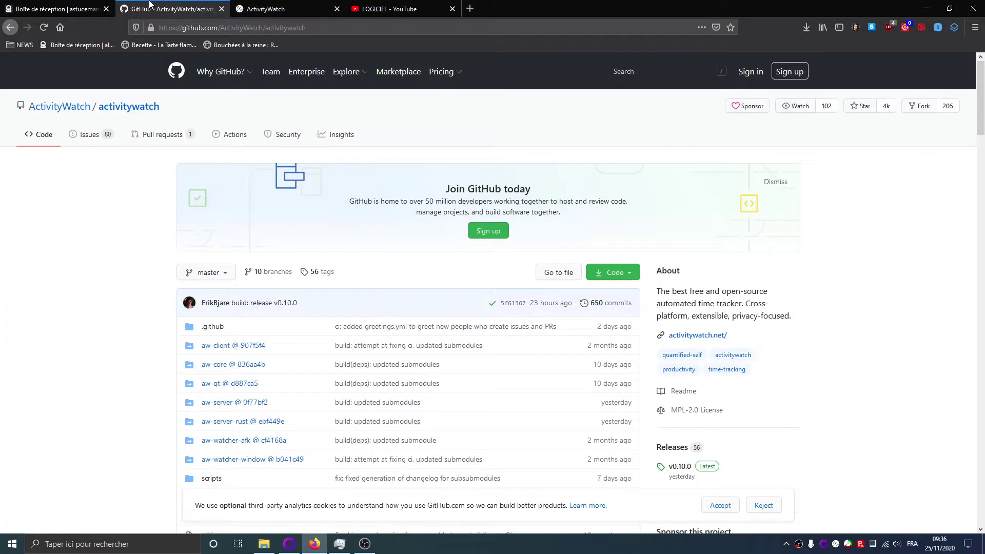
click(243, 4)
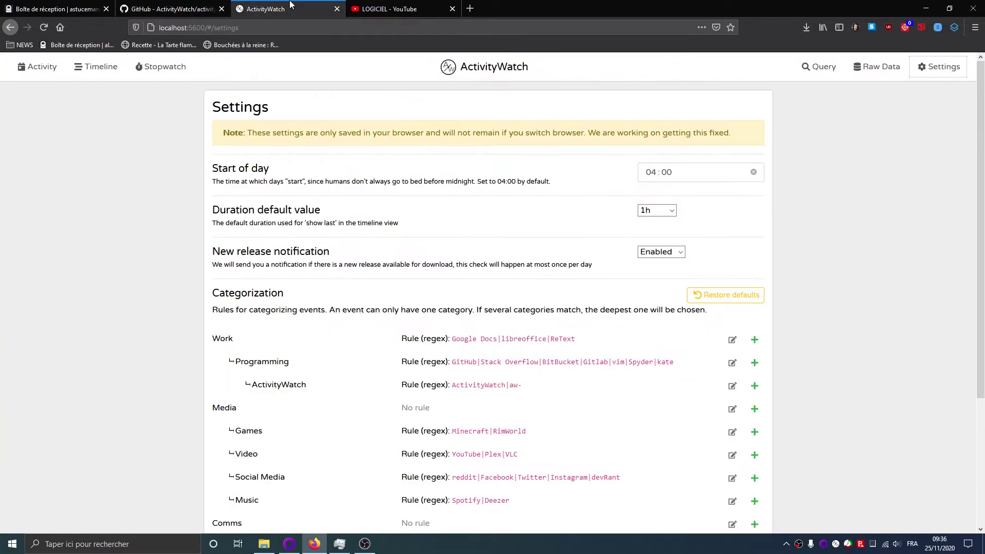
click(179, 7)
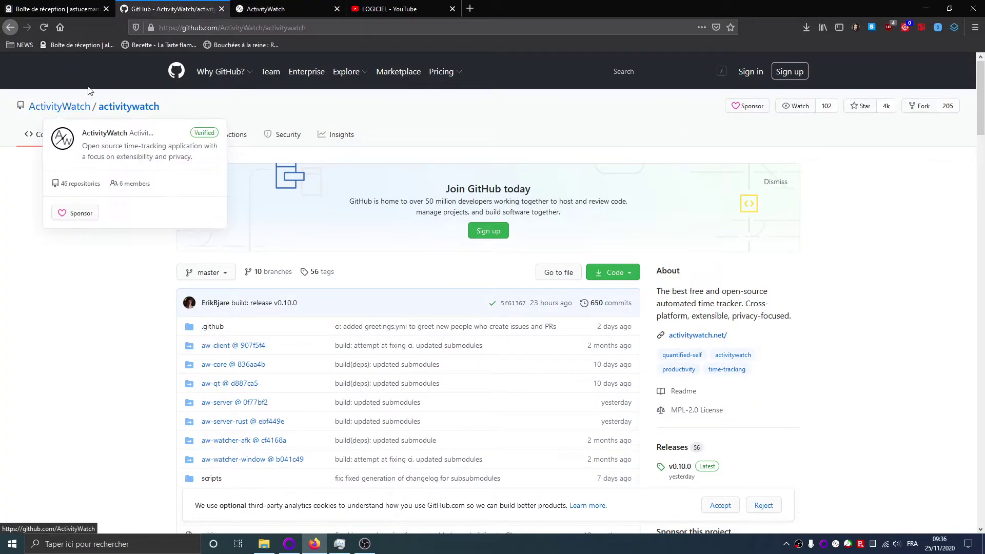
click(669, 335)
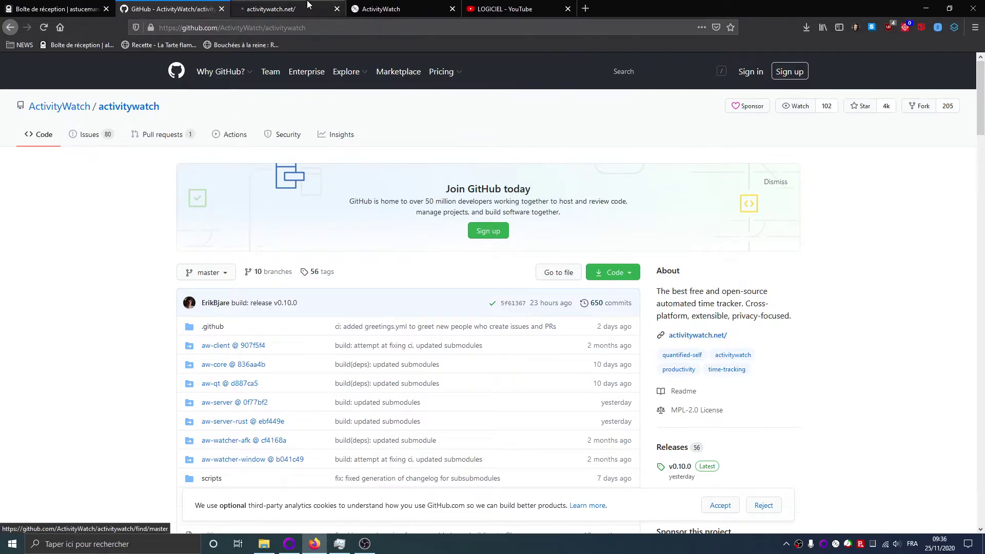
click(169, 8)
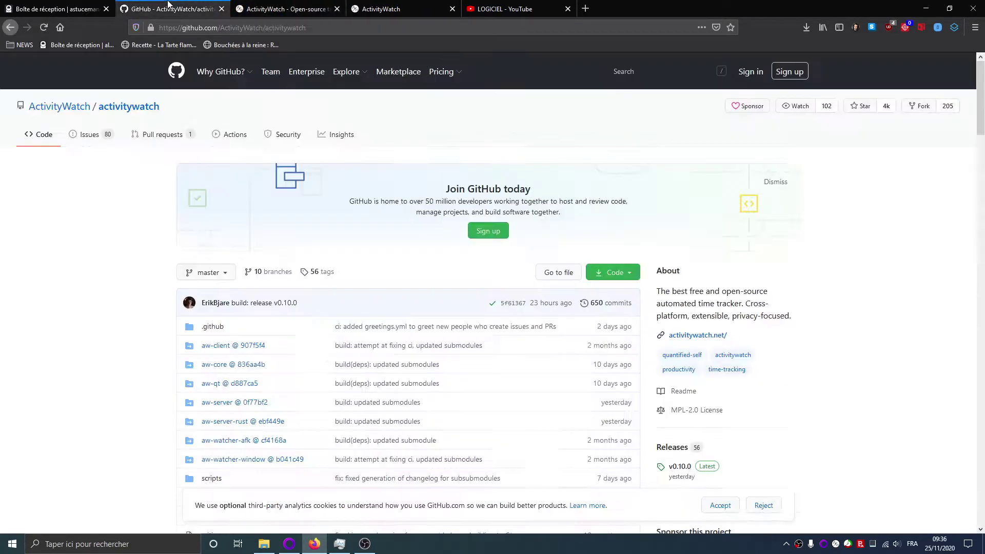
Look over the repository's file list and README, and open the latest release, v0.10.0
scroll(277, 400, down, 8)
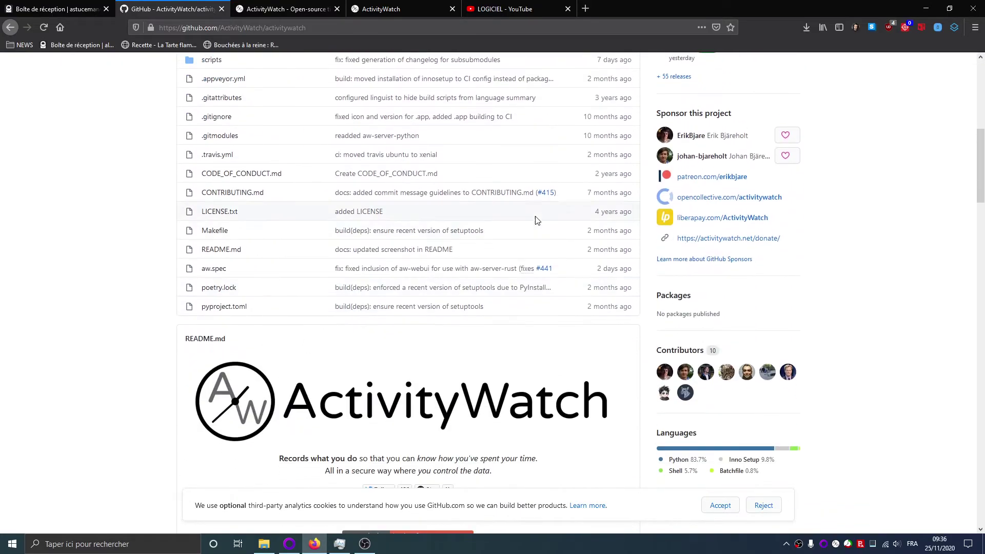
scroll(305, 396, up, 4)
scroll(281, 334, down, 5)
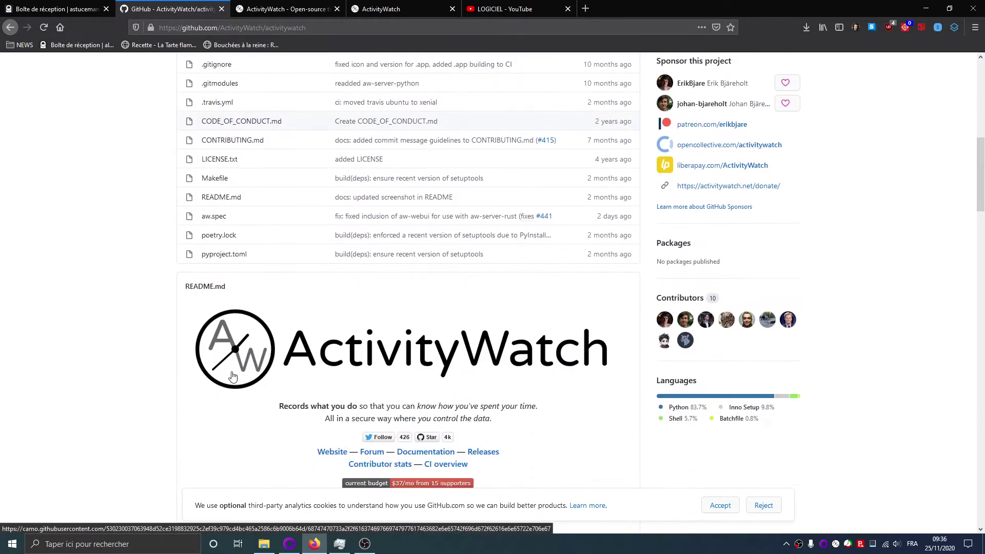
scroll(234, 378, up, 5)
click(675, 268)
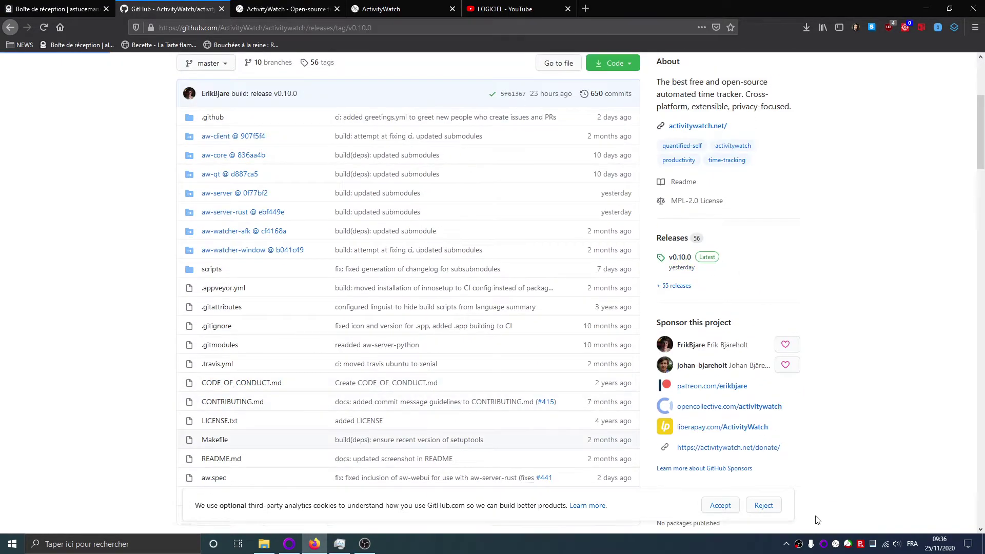
Read through the v0.10.0 release notes, including the changelog summary and the aw-webui feature list
scroll(403, 392, down, 4)
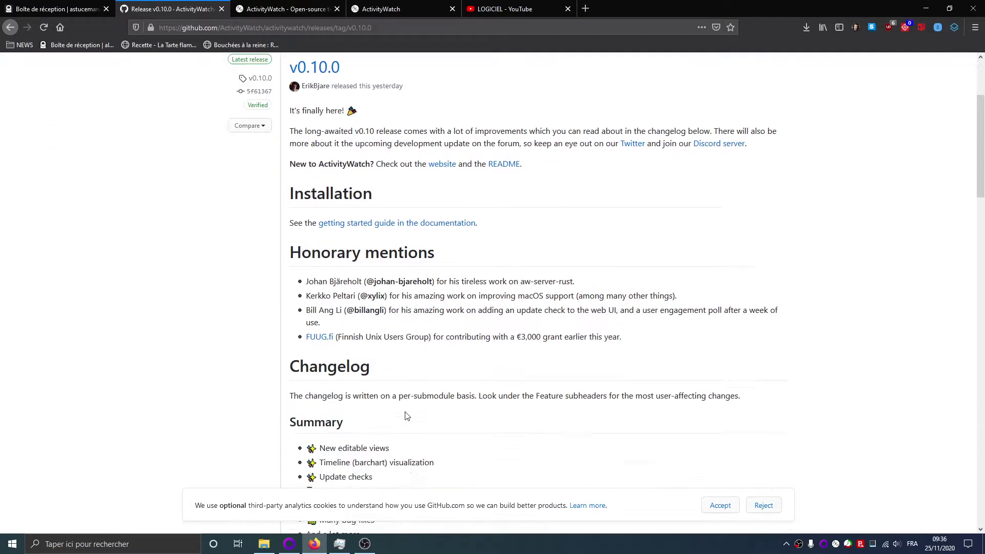
scroll(407, 416, up, 5)
scroll(407, 416, down, 5)
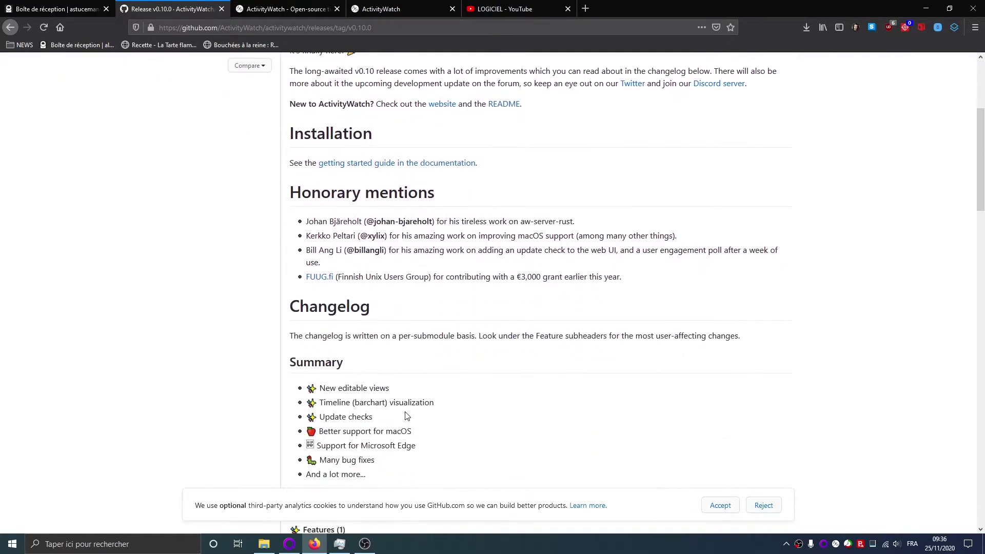
scroll(407, 415, down, 8)
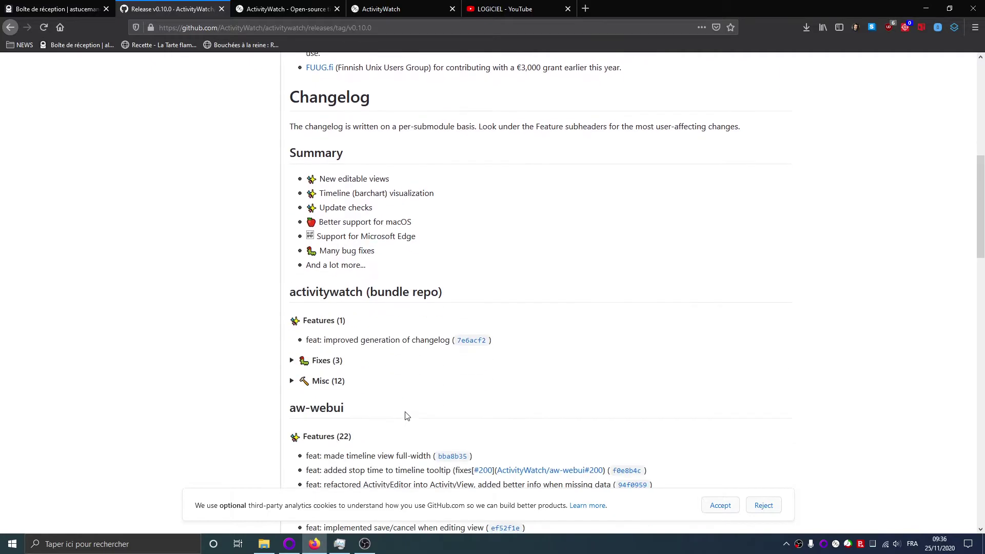
scroll(406, 416, up, 5)
scroll(407, 417, down, 18)
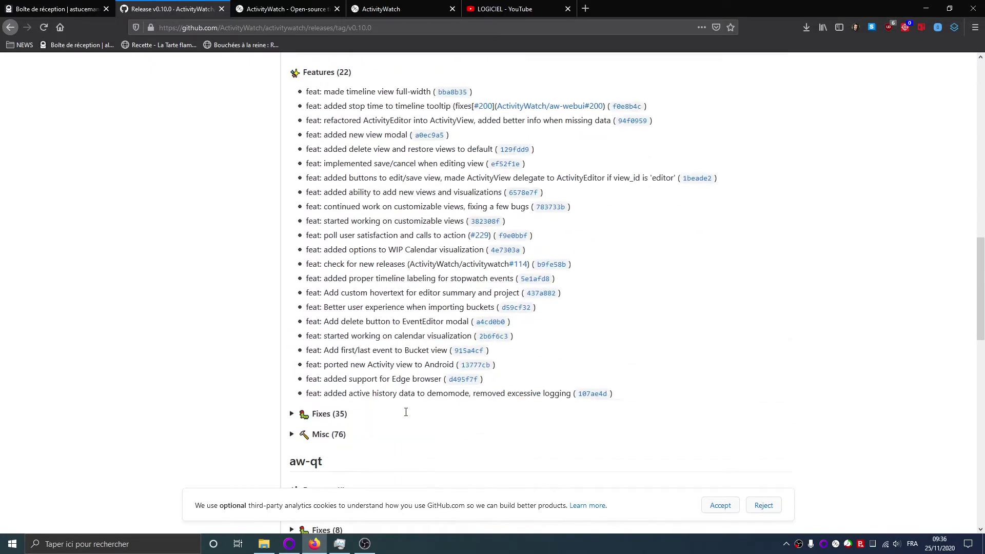
scroll(407, 417, down, 5)
scroll(406, 416, up, 17)
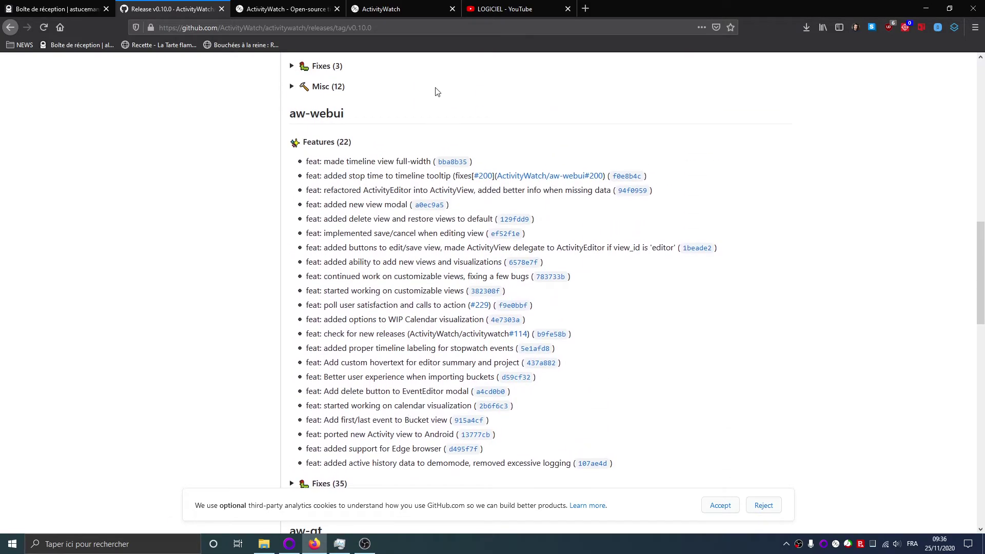
Switch back to the ActivityWatch settings page and bring up the context menu of a system tray icon
click(375, 5)
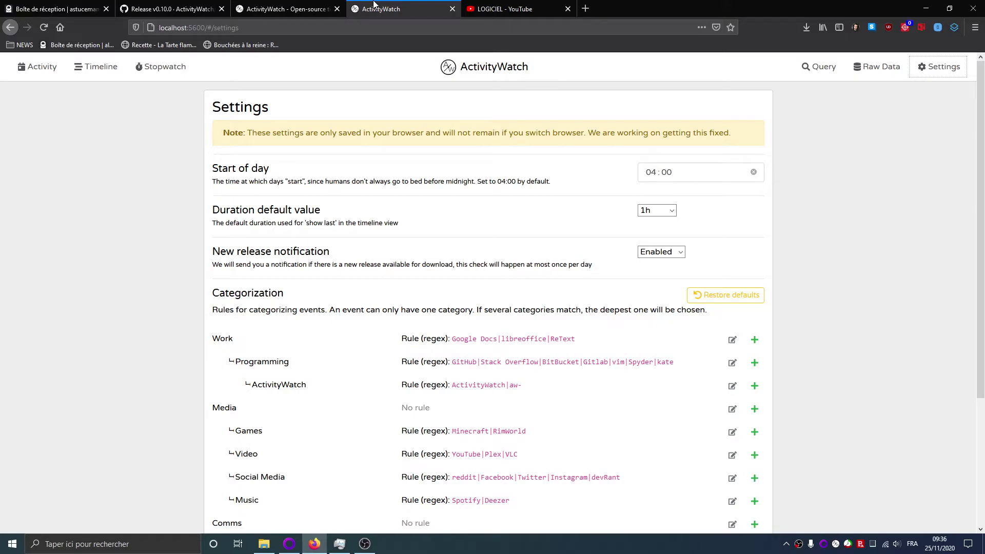
right_click(849, 544)
click(871, 433)
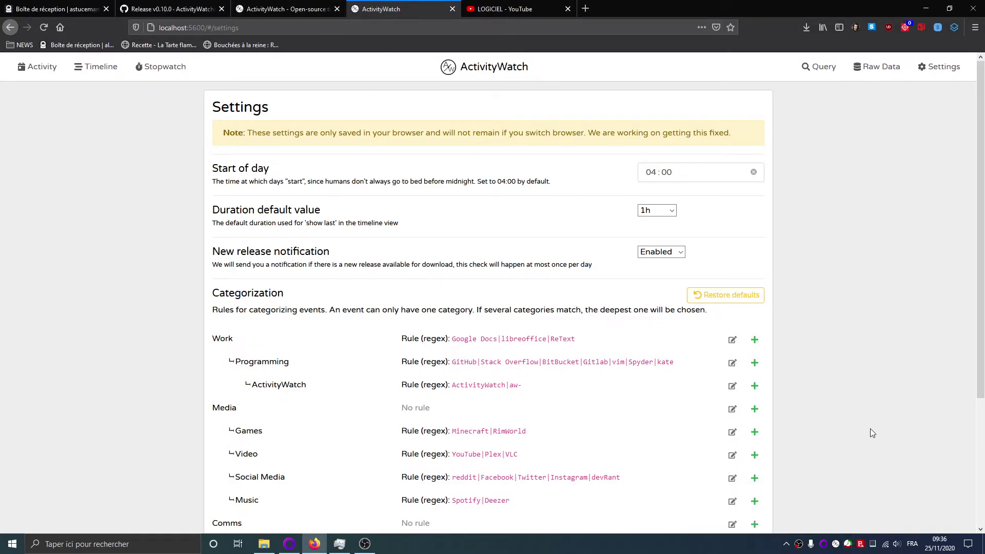
View the activitywatch.net project home page, and return to the local ActivityWatch interface to open the day's activity summary
click(302, 4)
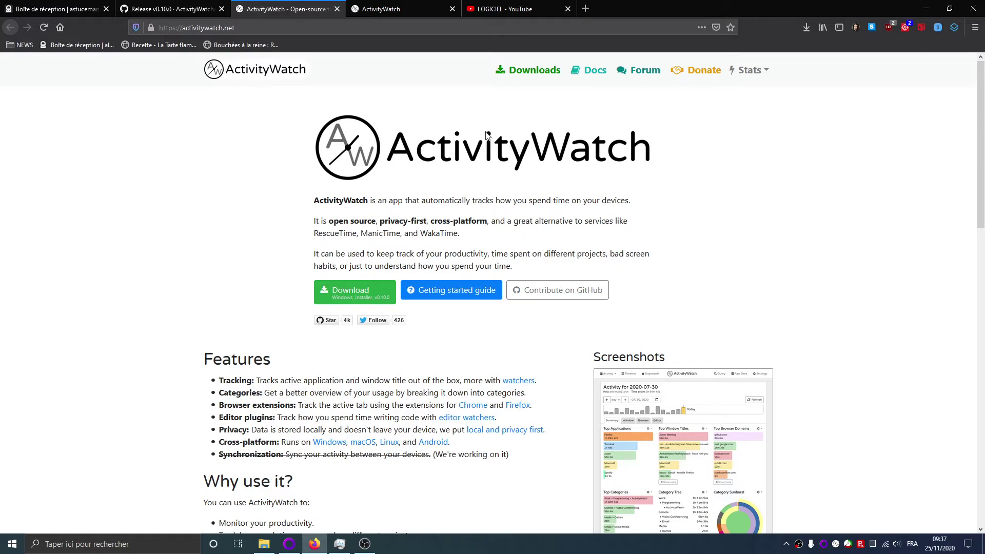
click(379, 5)
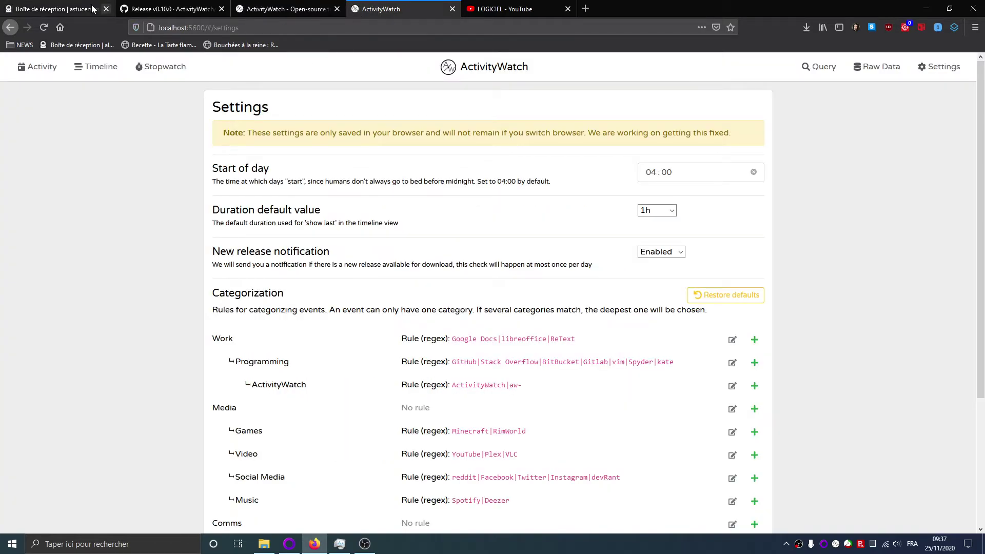
click(90, 67)
click(38, 67)
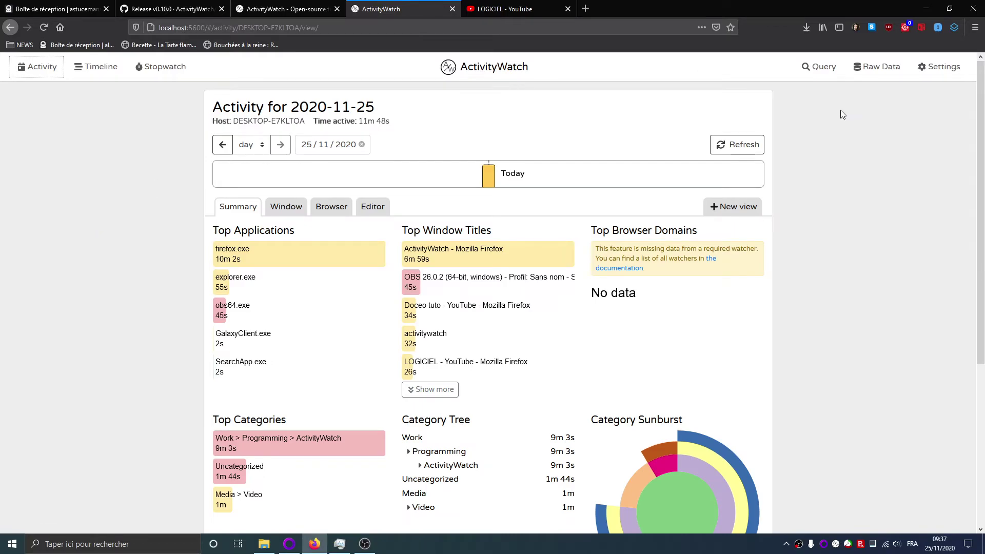
Visit the timeline, return to the day's activity summary, and highlight the first Top Window Titles entry with its duration
click(110, 69)
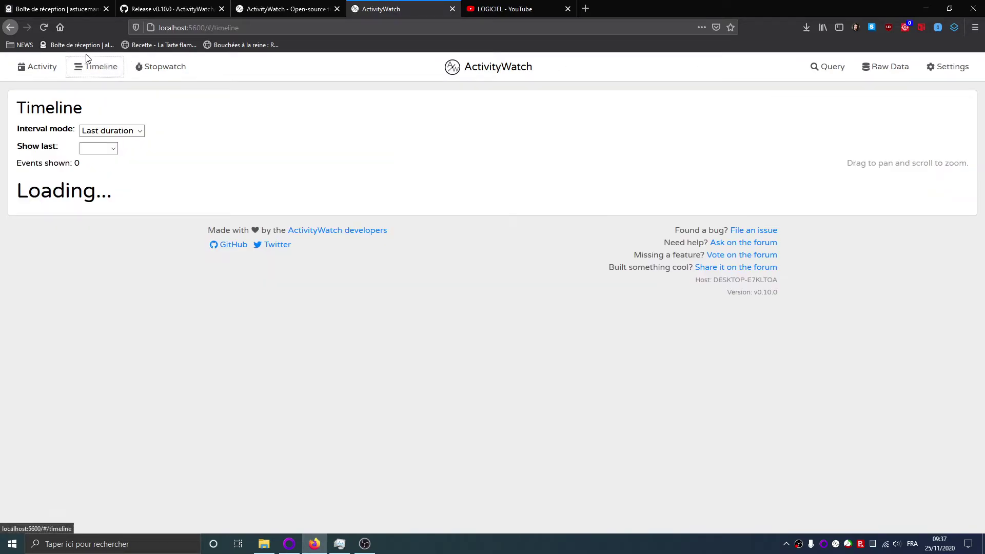
click(38, 72)
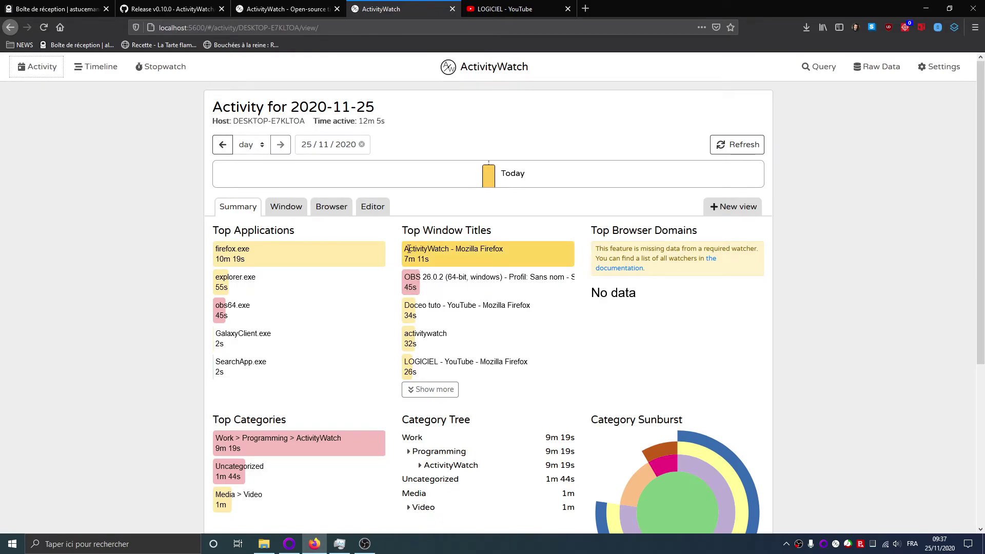
drag(406, 248, 438, 266)
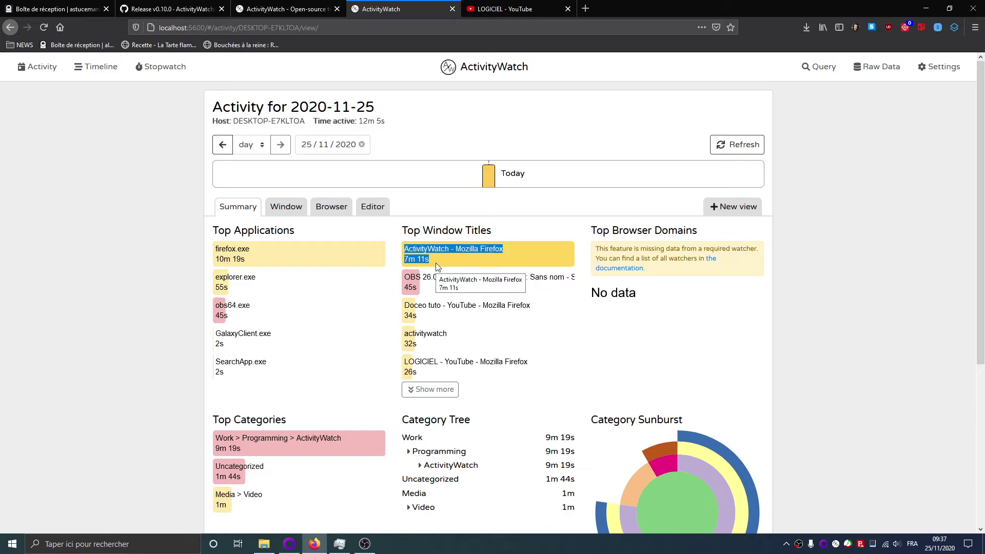
click(424, 259)
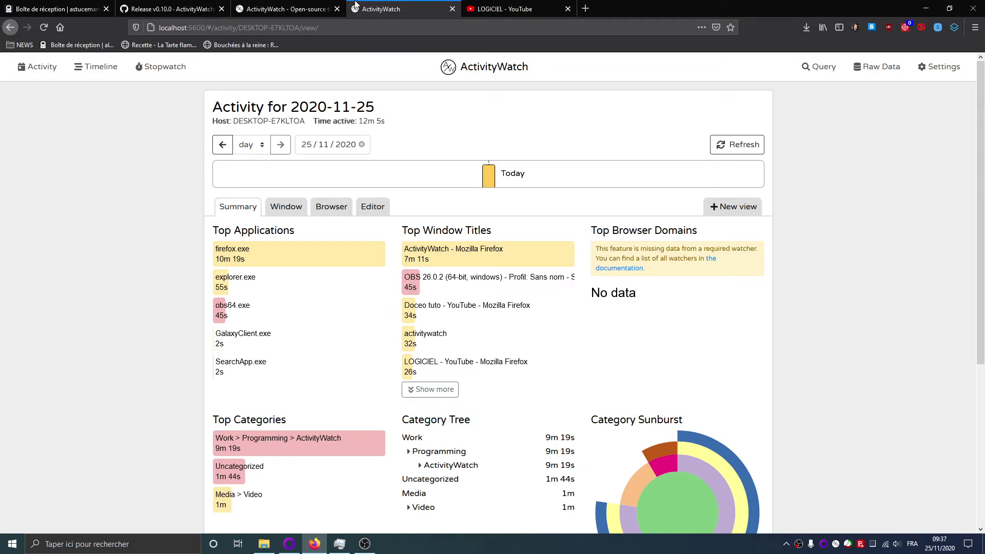
Check the current time and date in the system calendar and close it
click(940, 546)
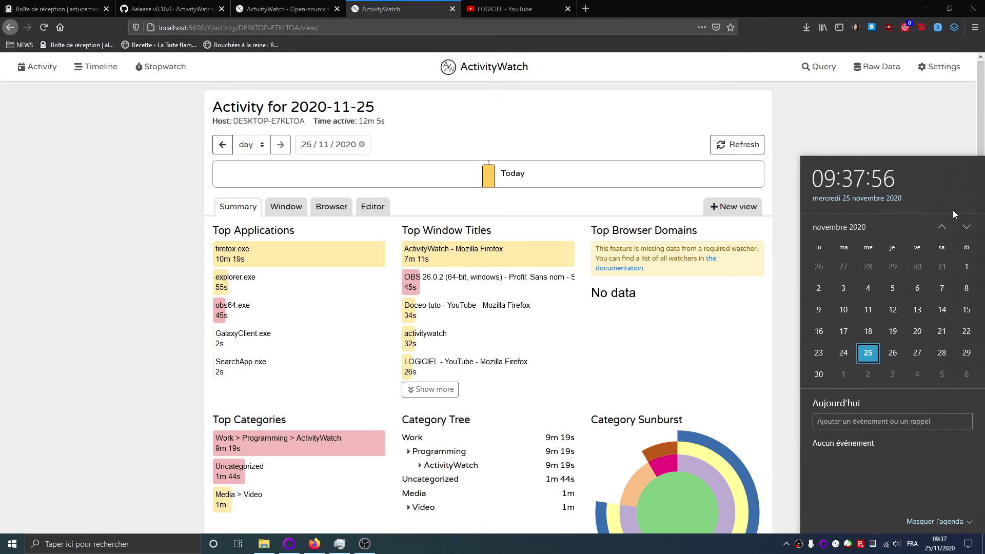
click(792, 110)
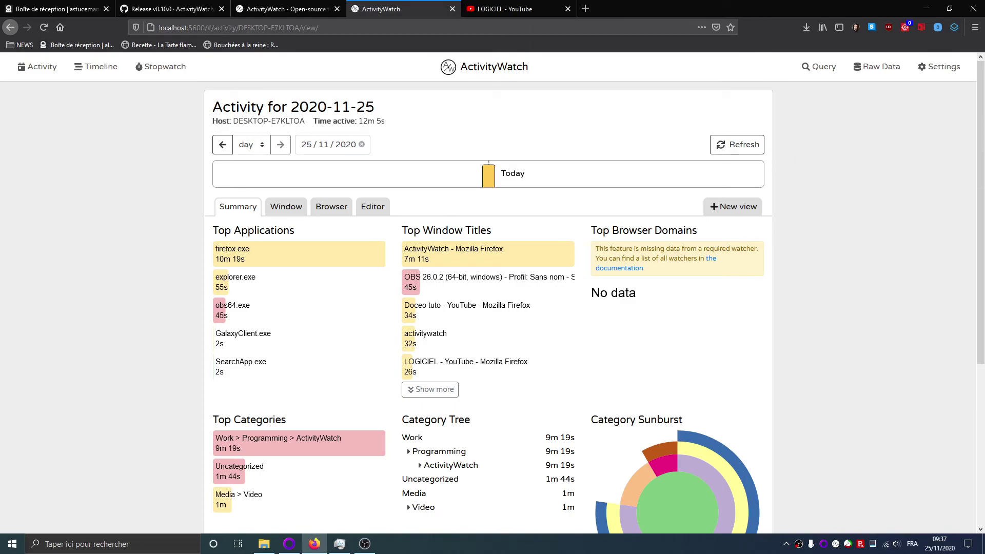